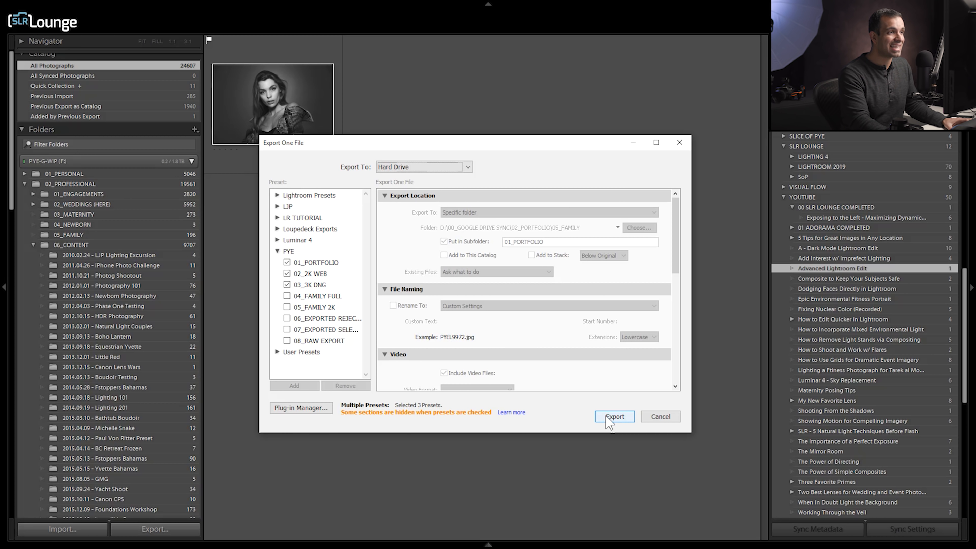
# Start the export with the checked 01_PORTFOLIO, 02_2K WEB and 03_3K DNG presets and review the export location list
pyautogui.click(611, 419)
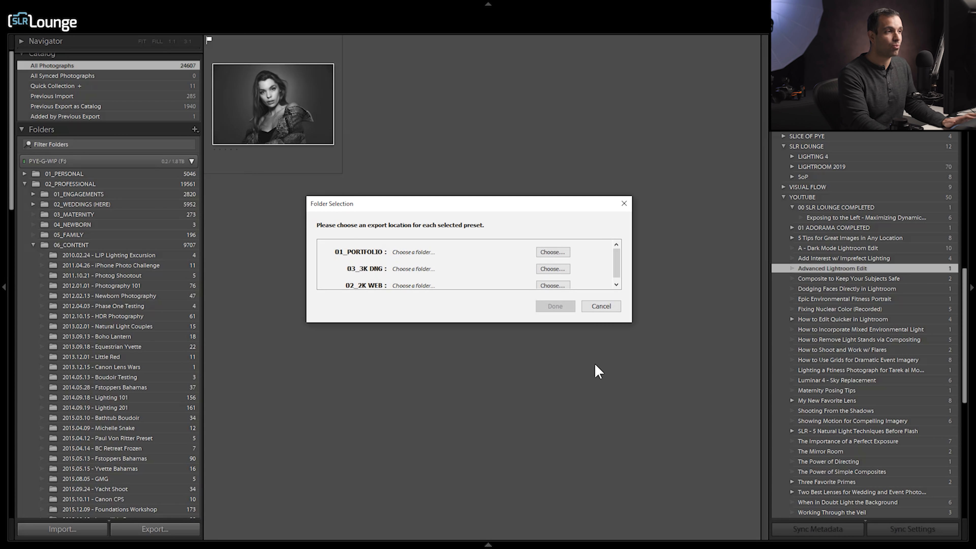
pyautogui.scroll(-1, 534, 272)
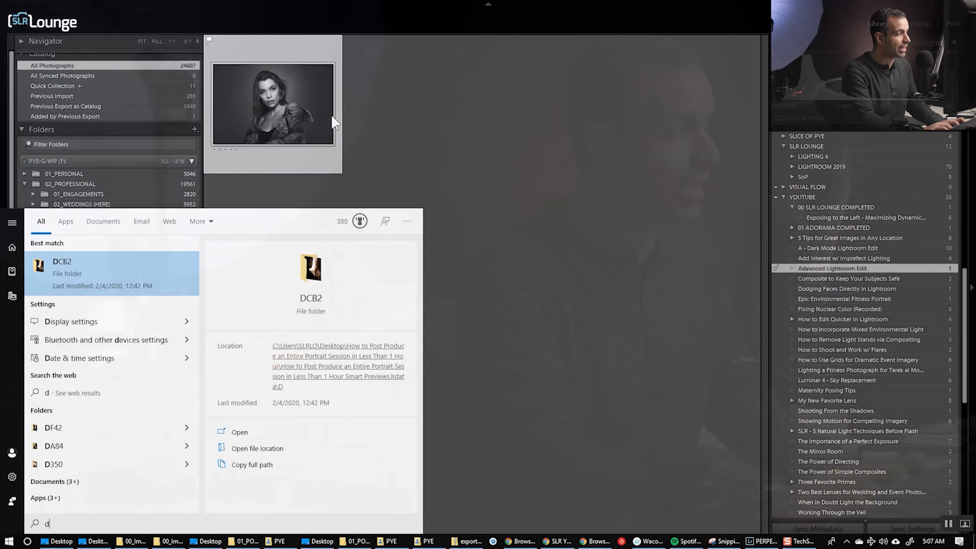
# Search the computer for the app matching "dng", leaving it unopened and closing the search
pyautogui.write('ng')
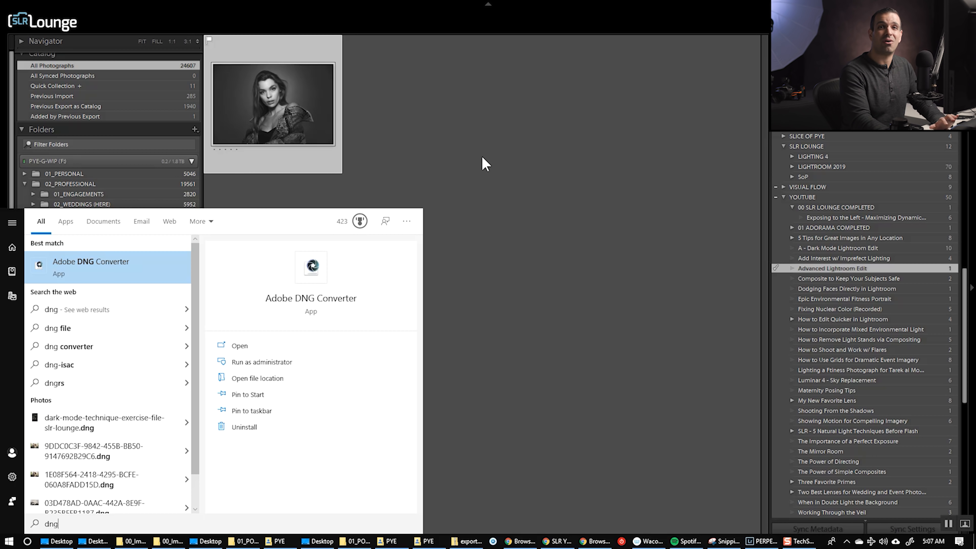
pyautogui.click(491, 151)
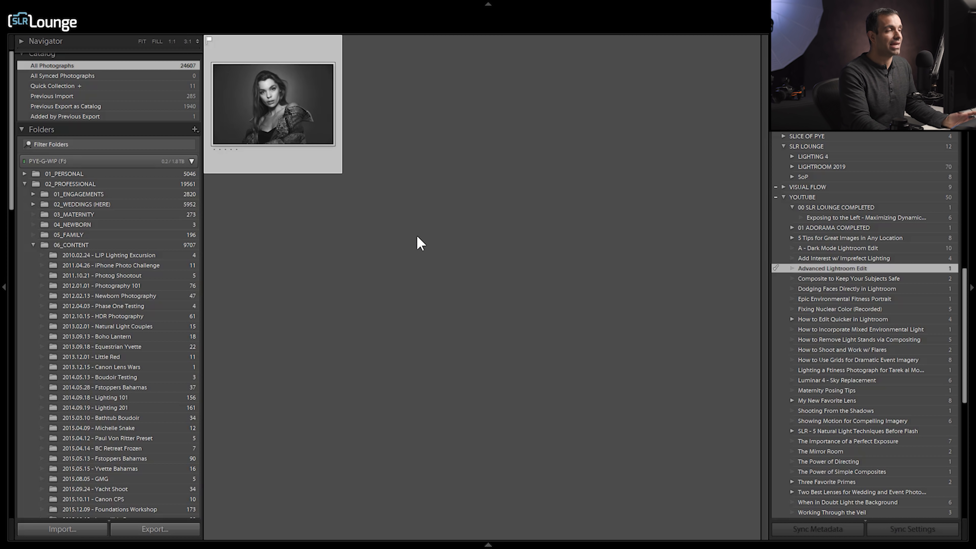
# Open the export settings for the portrait photo and set the image format to DNG
pyautogui.hotkey('ctrl', 'shift', 'e')
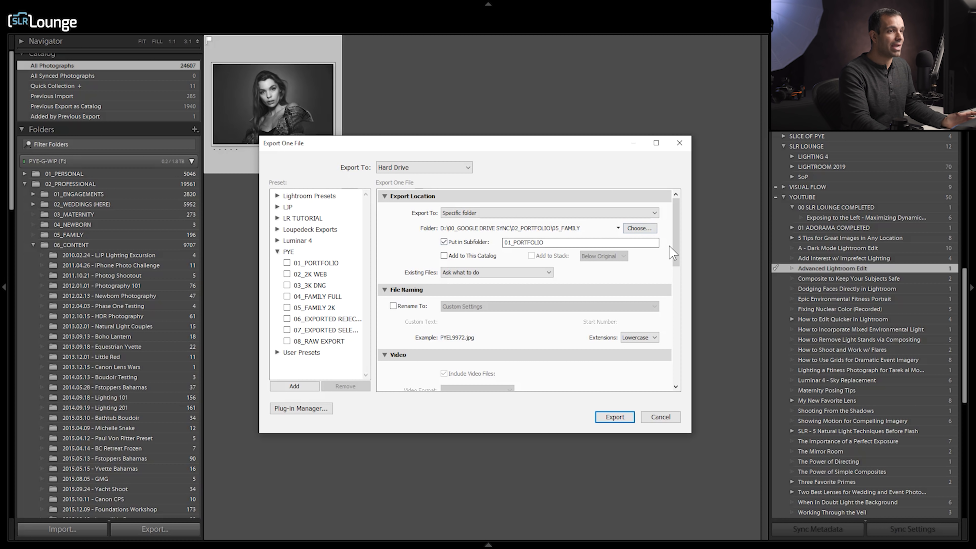
pyautogui.scroll(-5, 677, 252)
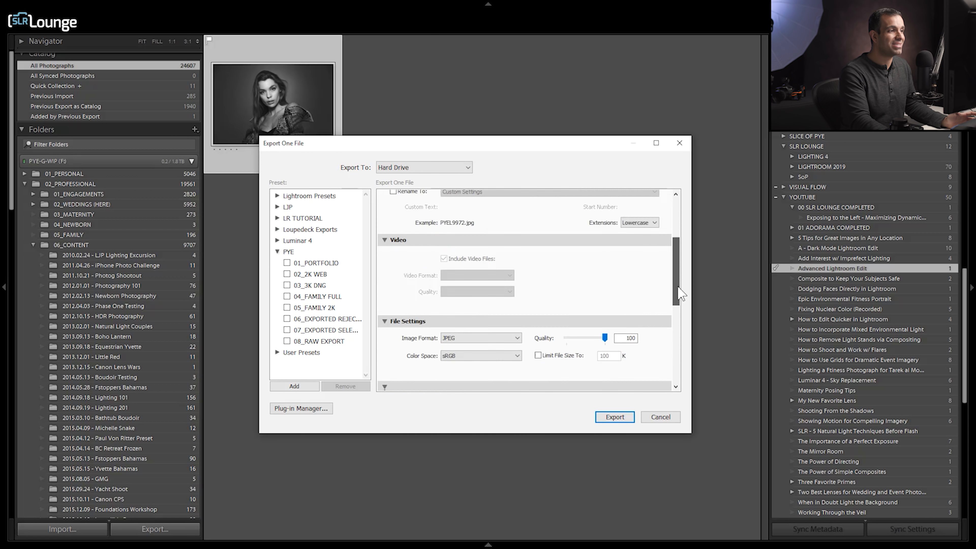
pyautogui.click(502, 295)
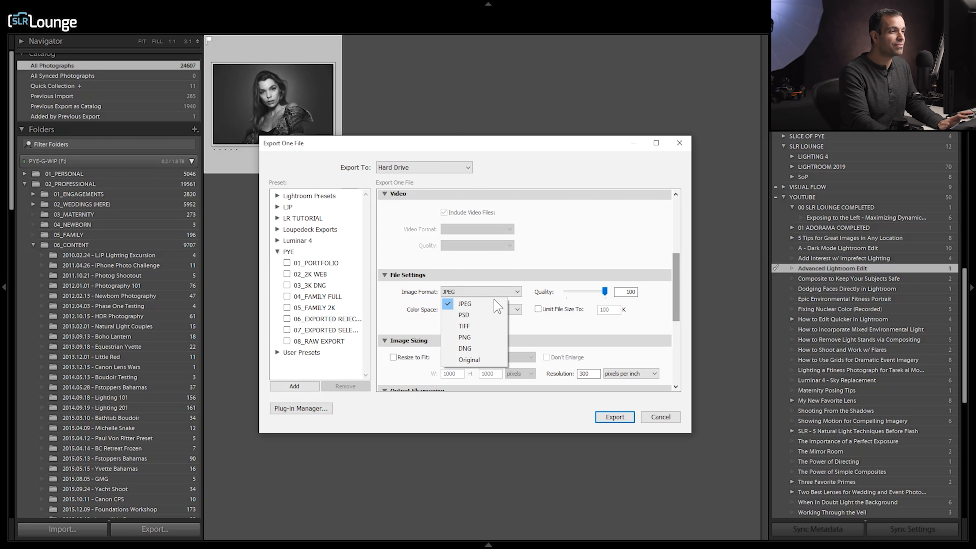
pyautogui.click(485, 350)
# Set the JPEG preview to None, enable lossy compression, and resize the long edge to 2000 pixels
pyautogui.scroll(-2, 666, 278)
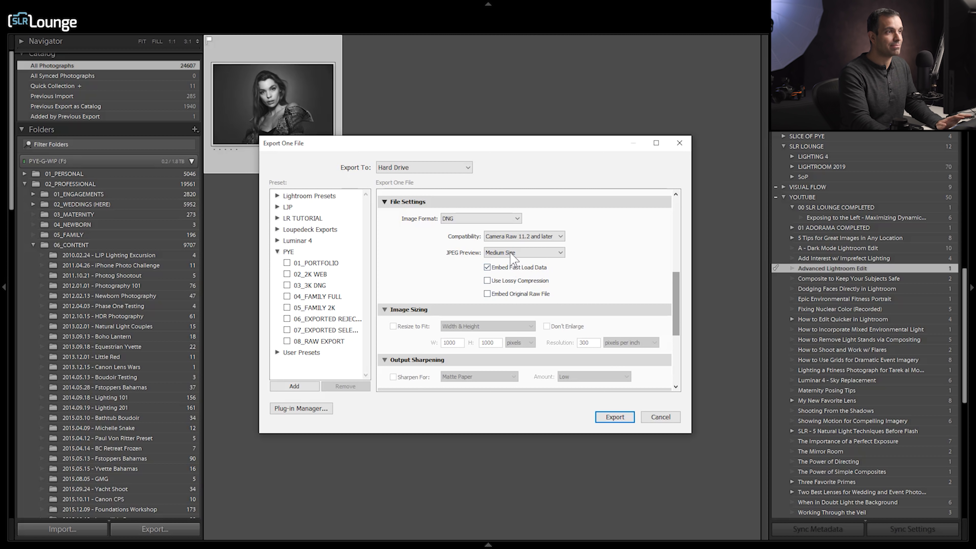
pyautogui.click(509, 265)
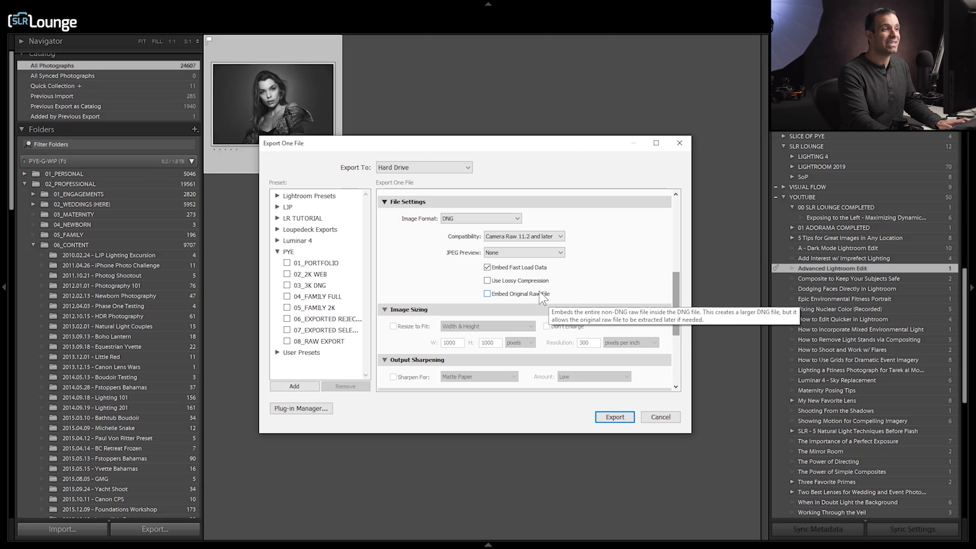
pyautogui.click(542, 282)
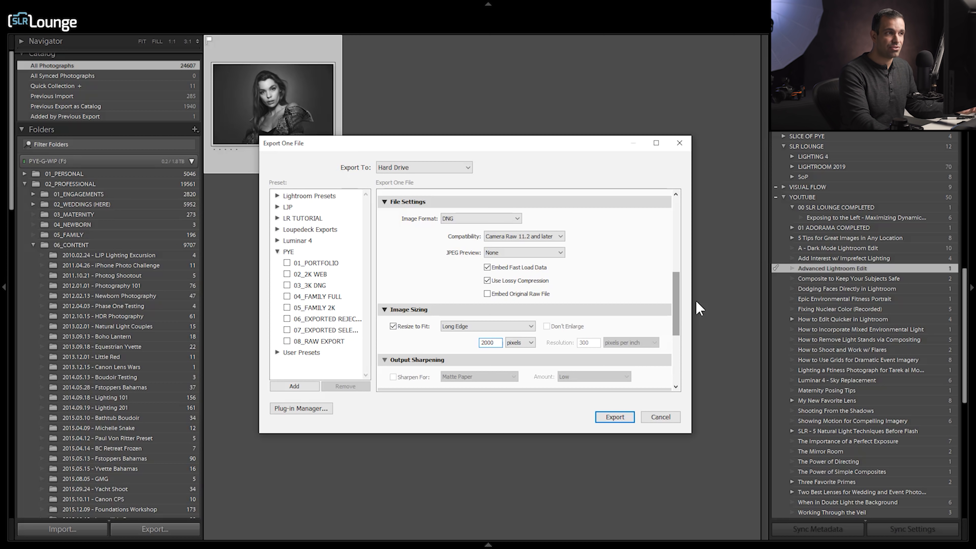
# Set the export location to the Desktop folder with a subfolder named DNG
pyautogui.scroll(5, 678, 200)
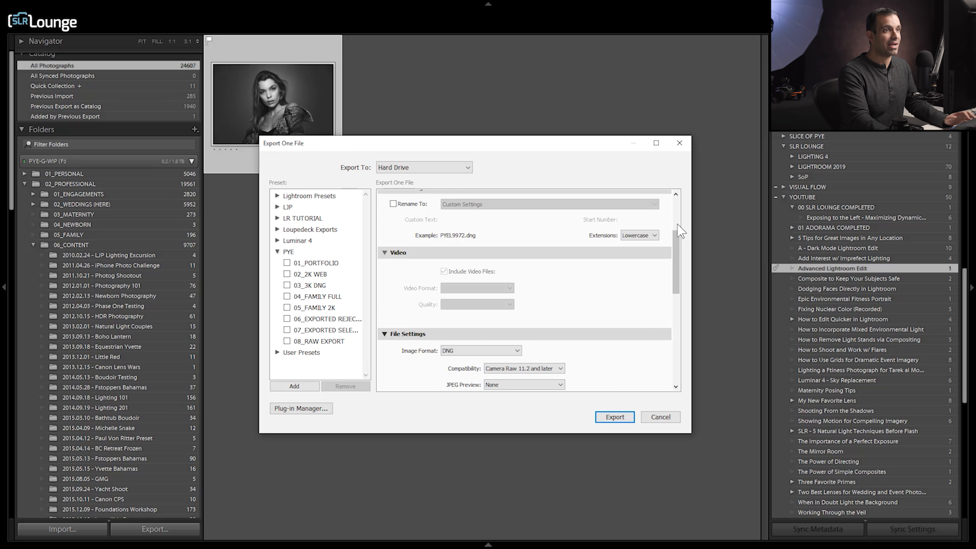
pyautogui.click(620, 228)
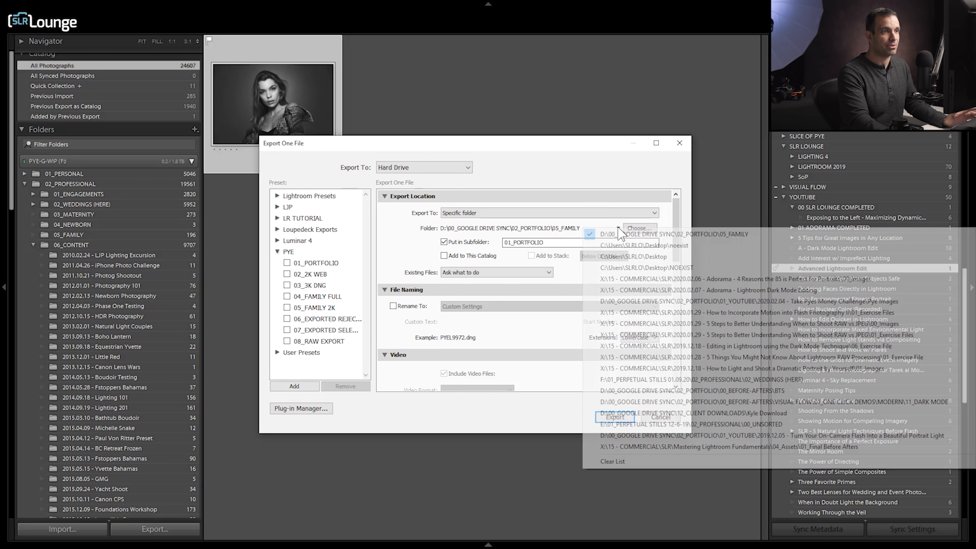
pyautogui.click(619, 248)
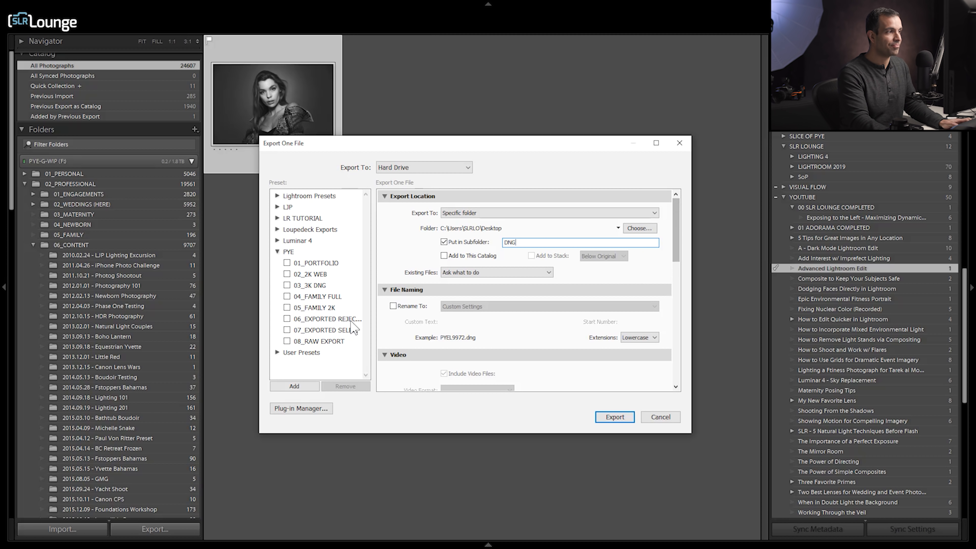
# Save the export settings as a preset named Test DNG in the PYE folder and export the photo
pyautogui.click(310, 389)
pyautogui.write('Test DNG')
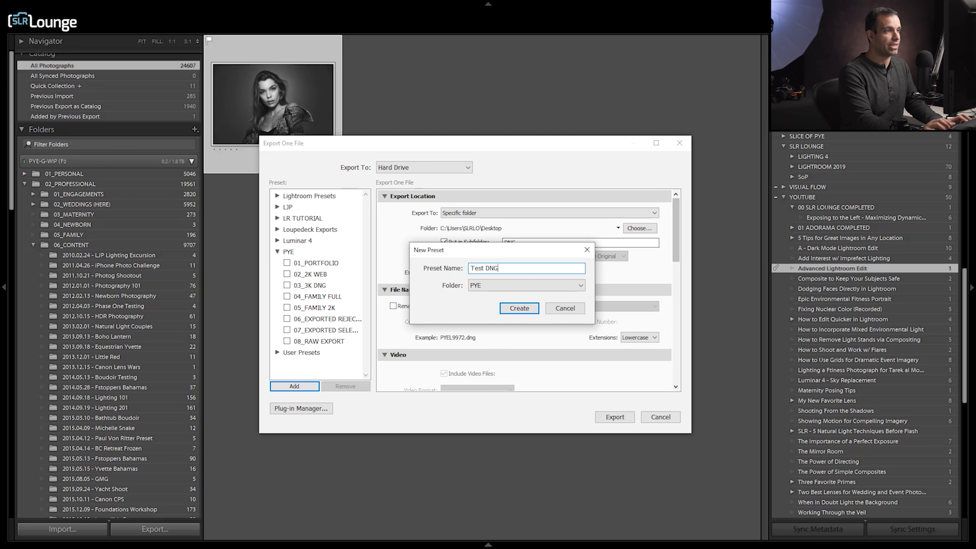
pyautogui.press('Return')
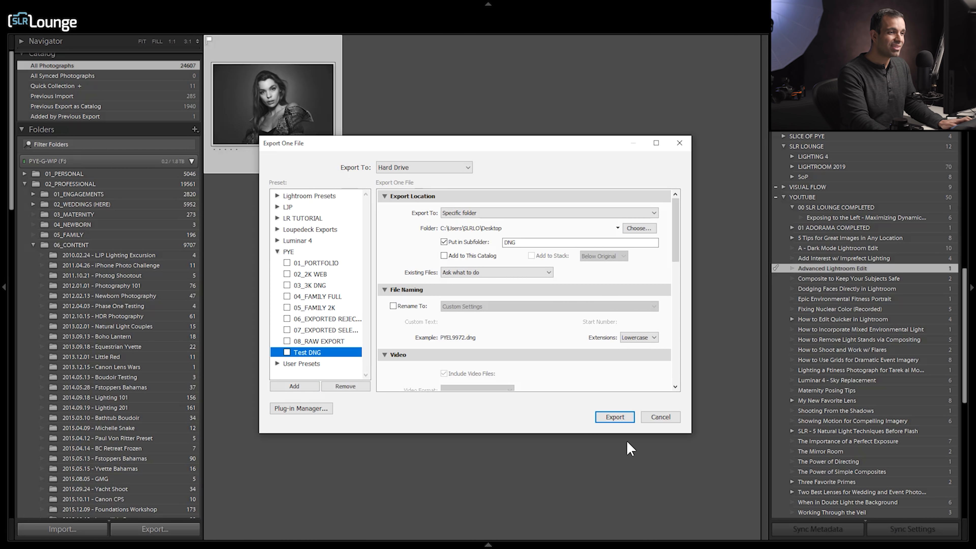
pyautogui.click(614, 417)
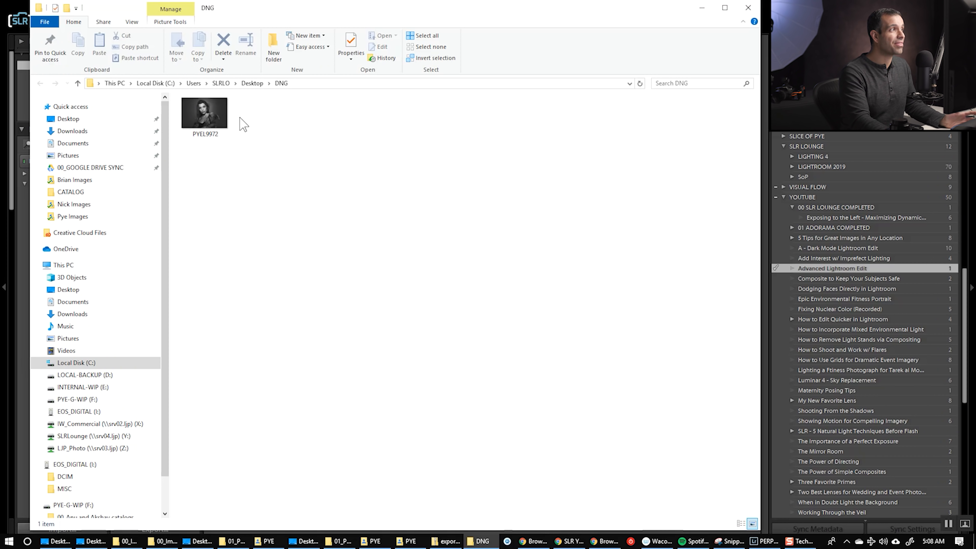
# Check the file size of the exported PYEL9972 file and open it with Adobe Photoshop CC 2019
pyautogui.click(220, 124)
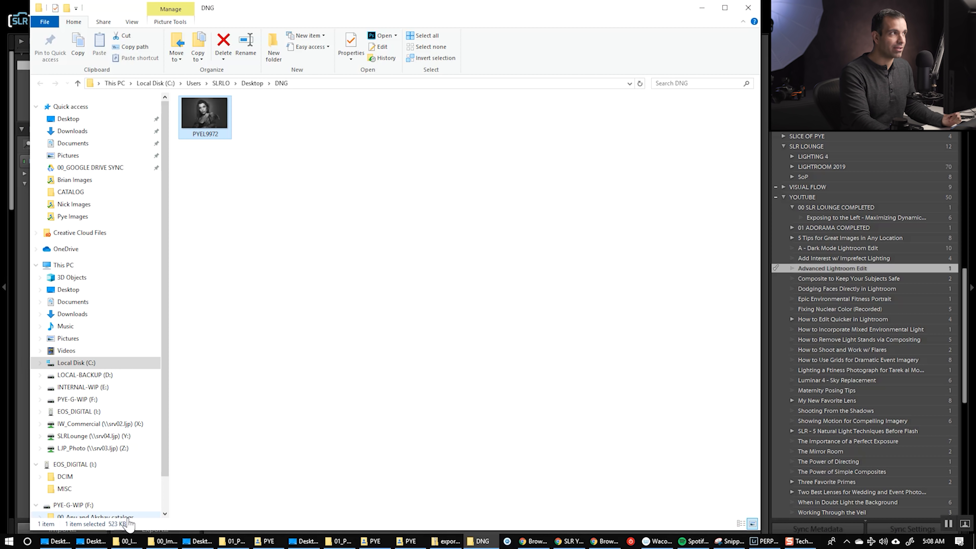
pyautogui.click(509, 241)
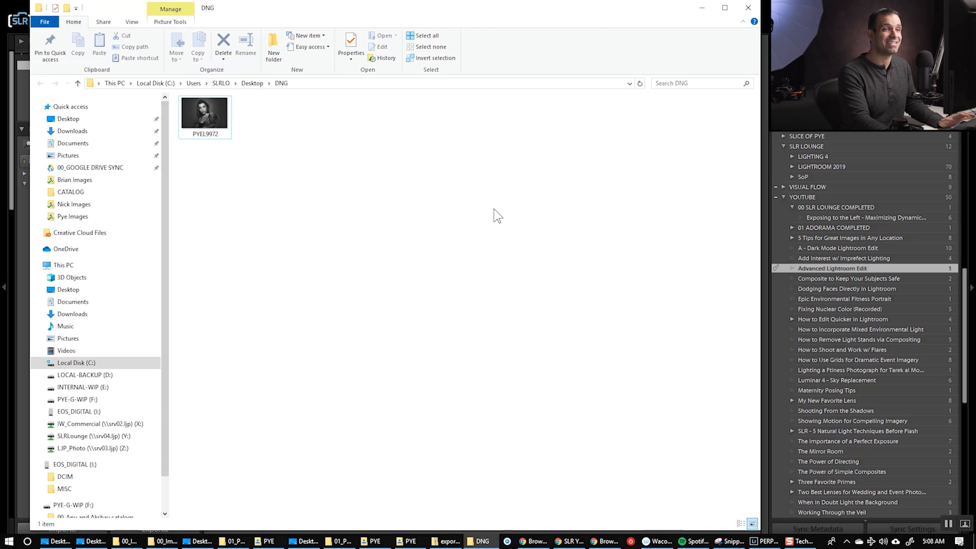
pyautogui.rightClick(191, 109)
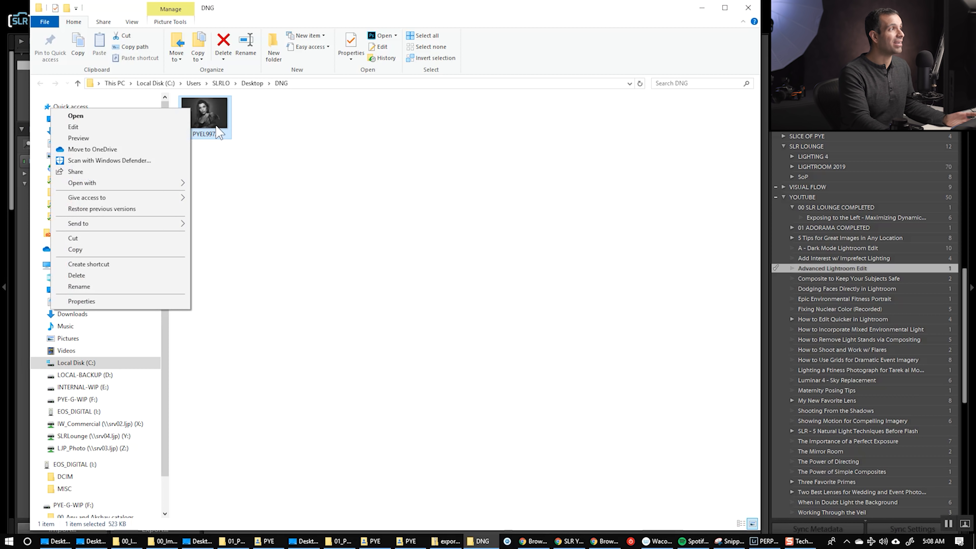
pyautogui.moveTo(148, 183)
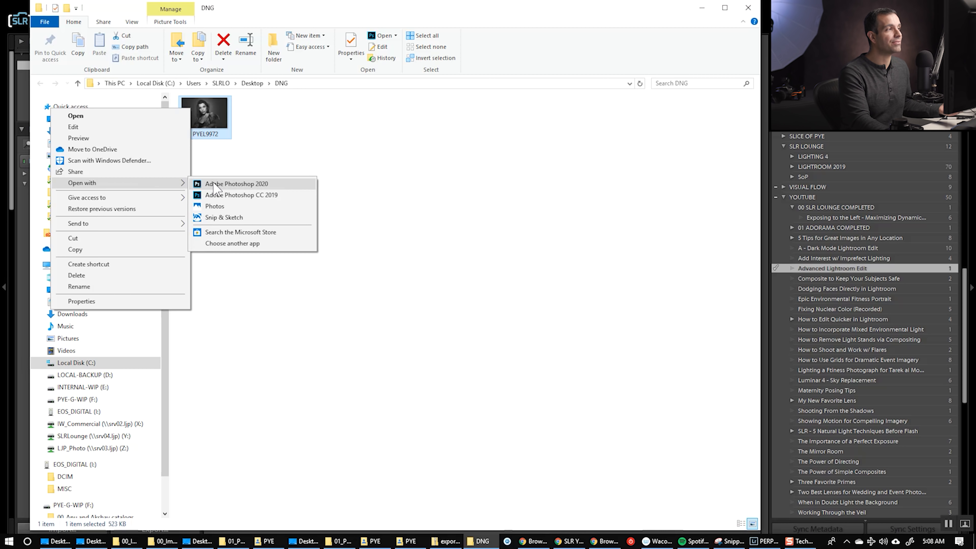
pyautogui.click(237, 195)
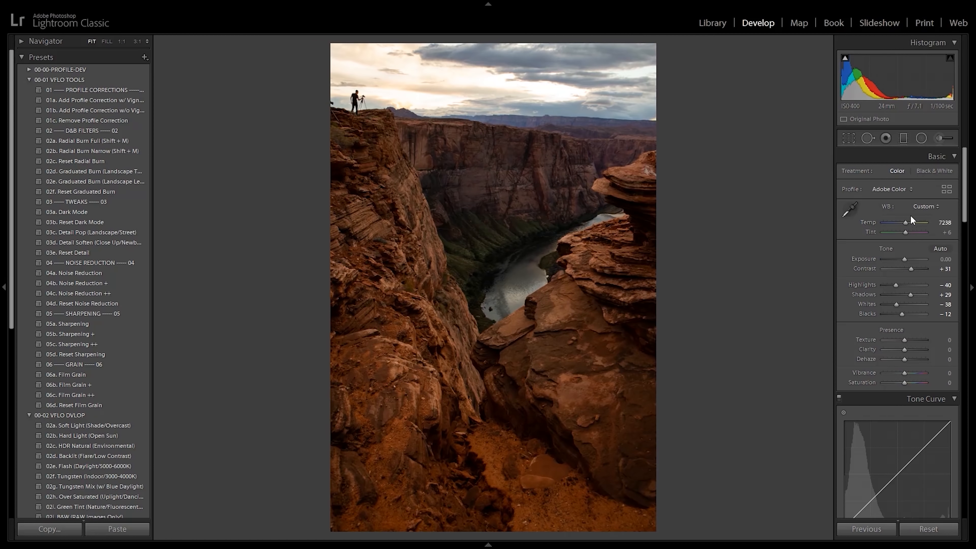
pyautogui.click(911, 349)
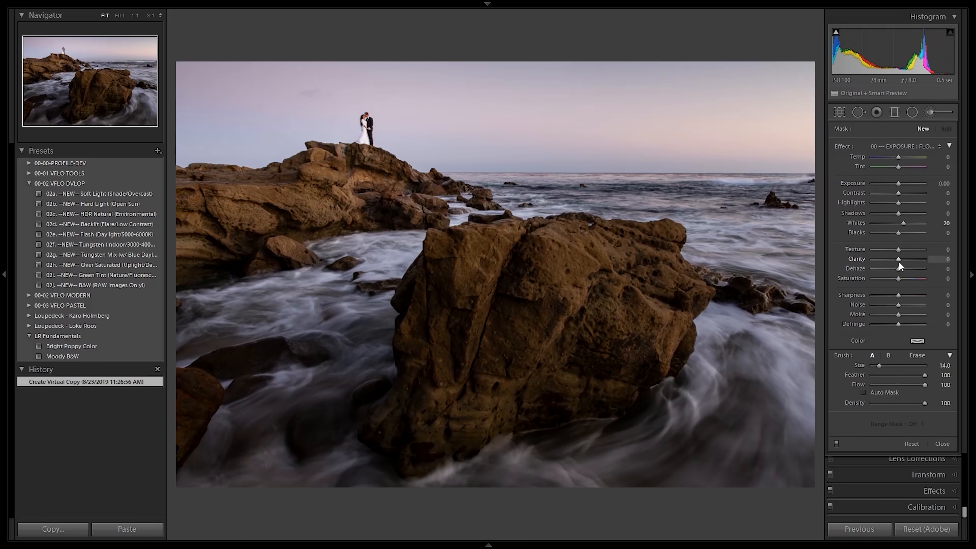
# Give the adjustment brush a color tint, Temp -10, Texture 10, Clarity 20 and Saturation 20, and enlarge it slightly
pyautogui.click(918, 342)
pyautogui.moveTo(899, 157); pyautogui.dragTo(896, 157)
pyautogui.press(']')
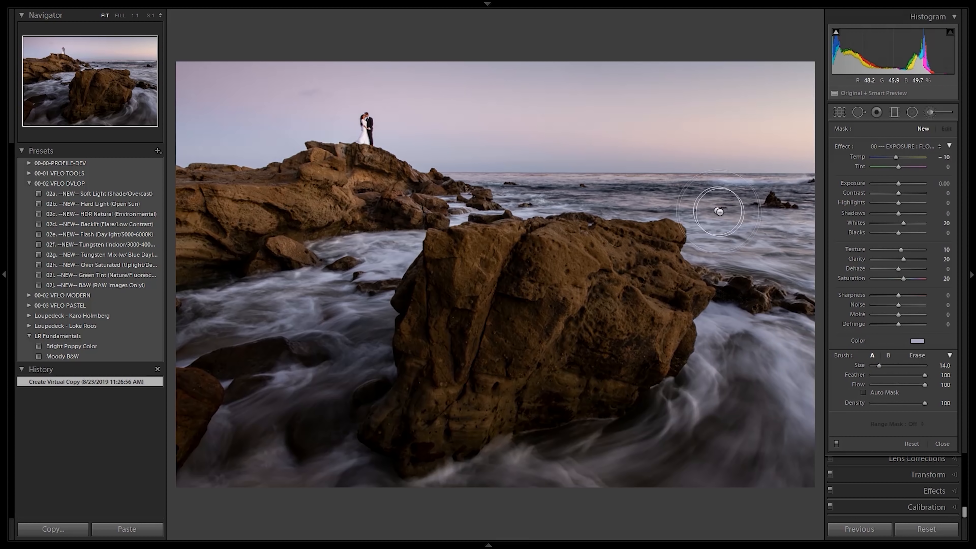
# Brush the adjustment over the ocean water around the central rock and the shoreline rocks
pyautogui.moveTo(512, 193)
pyautogui.mouseDown()
pyautogui.moveTo(799, 214)
pyautogui.moveTo(543, 196)
pyautogui.moveTo(771, 487)
pyautogui.mouseUp()
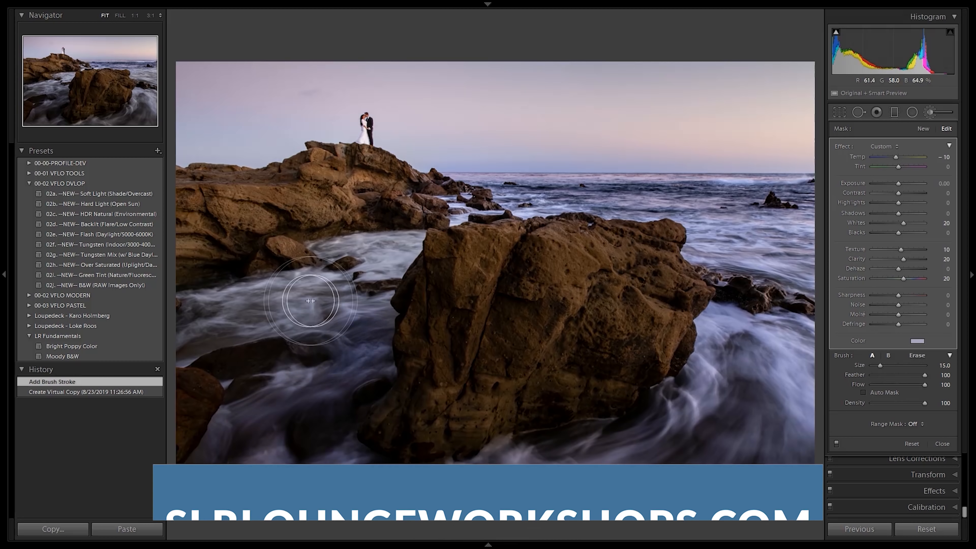
pyautogui.moveTo(367, 331); pyautogui.dragTo(215, 307)
pyautogui.moveTo(369, 423); pyautogui.dragTo(634, 454)
# Reduce the brush size and brush along the upper edge of the large central rock
pyautogui.press('[')
pyautogui.press('[')
pyautogui.press('[')
pyautogui.press('[')
pyautogui.press('[')
pyautogui.press('[')
pyautogui.moveTo(591, 230)
pyautogui.mouseDown()
pyautogui.moveTo(435, 450)
pyautogui.moveTo(684, 277)
pyautogui.mouseUp()
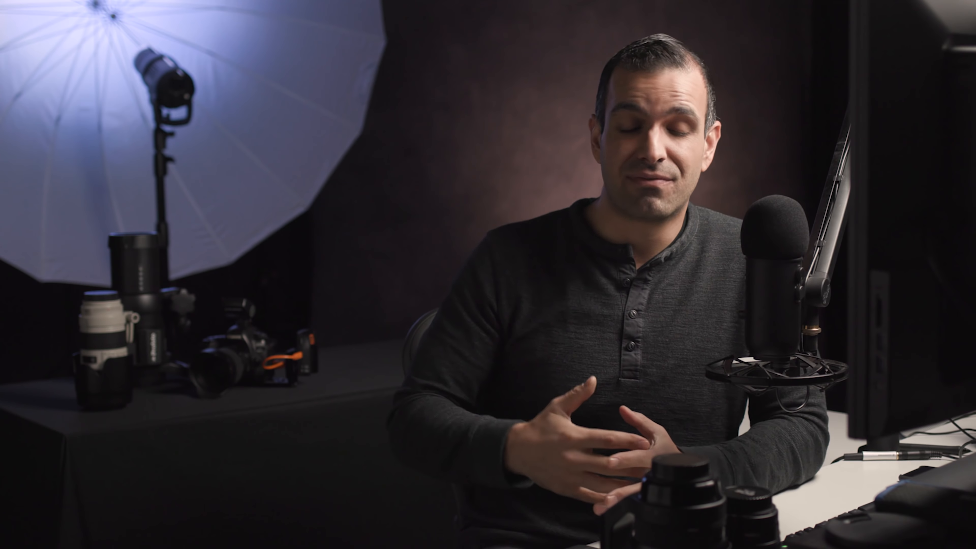